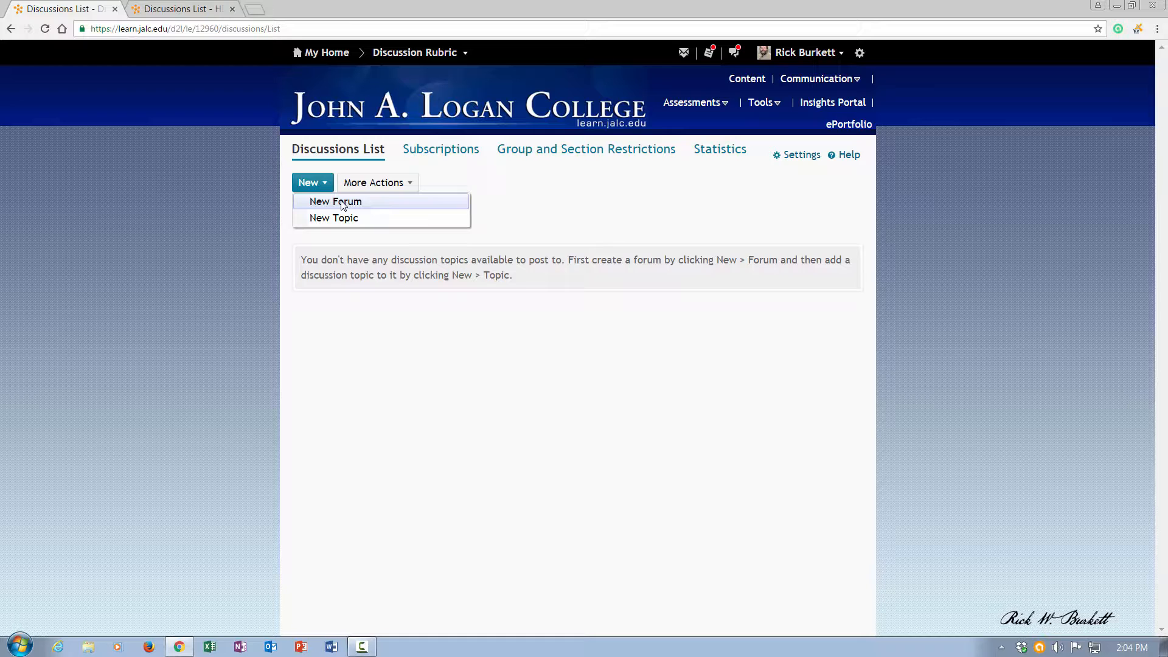
- Start a new discussion forum titled "Weekly Discussion"
left_click(342, 205)
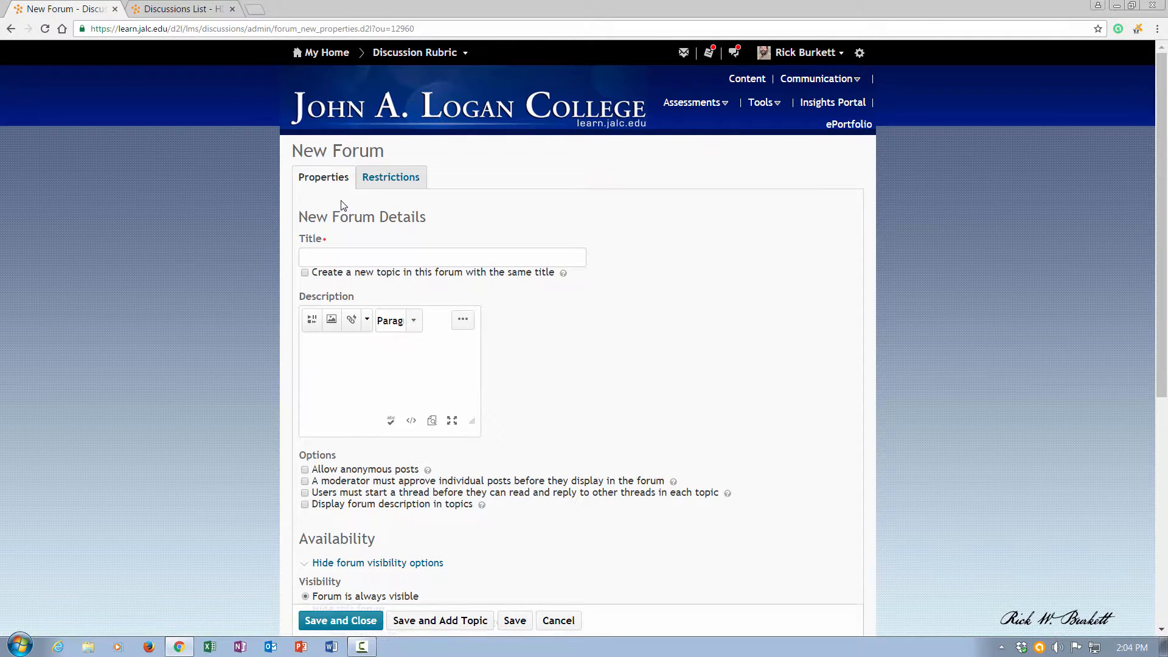
left_click(329, 257)
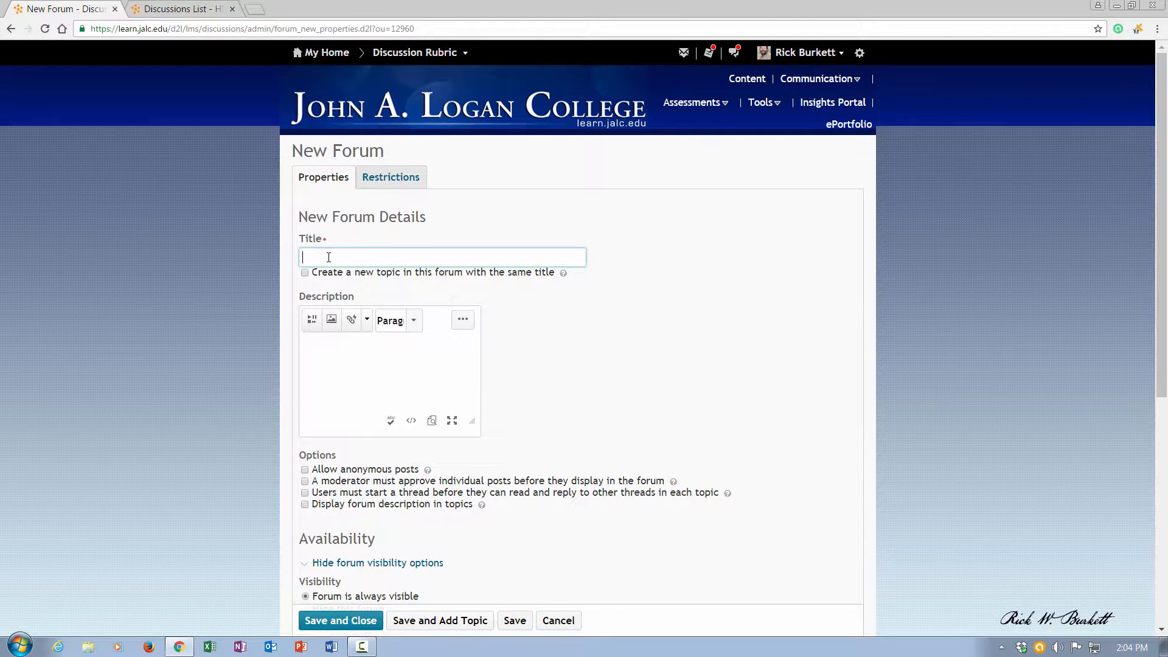
type("Weekly Discussion")
- Review the forum's availability, locking and restriction settings, and save and close the forum
left_click_drag(1162, 323, 1166, 558)
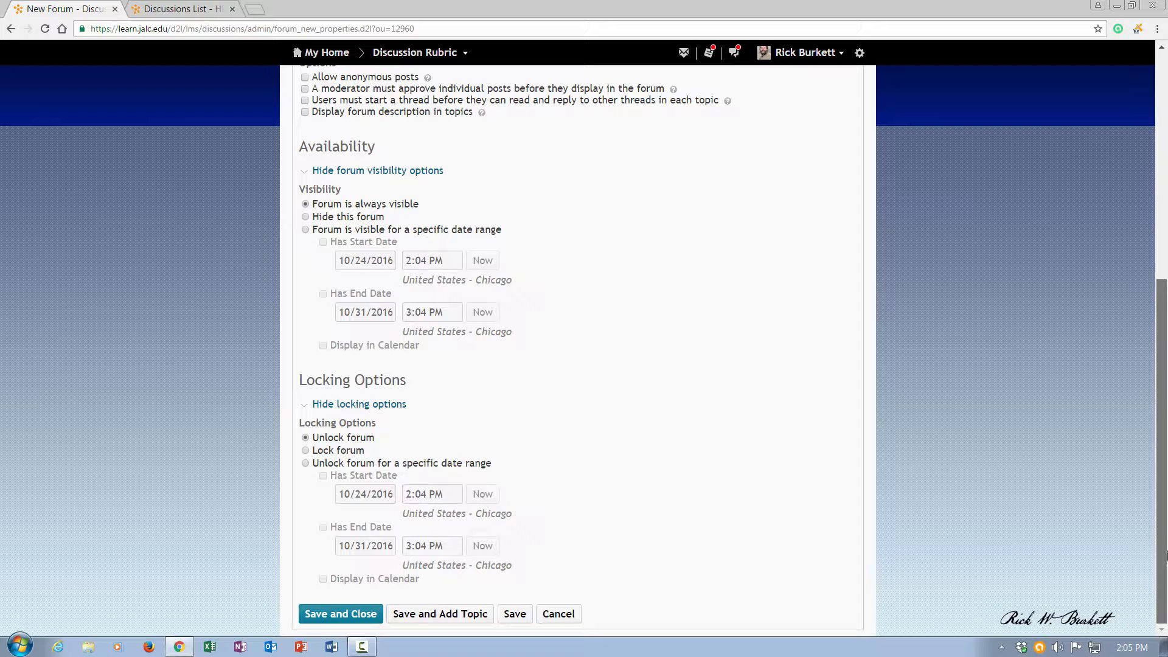
left_click_drag(1166, 555, 1162, 303)
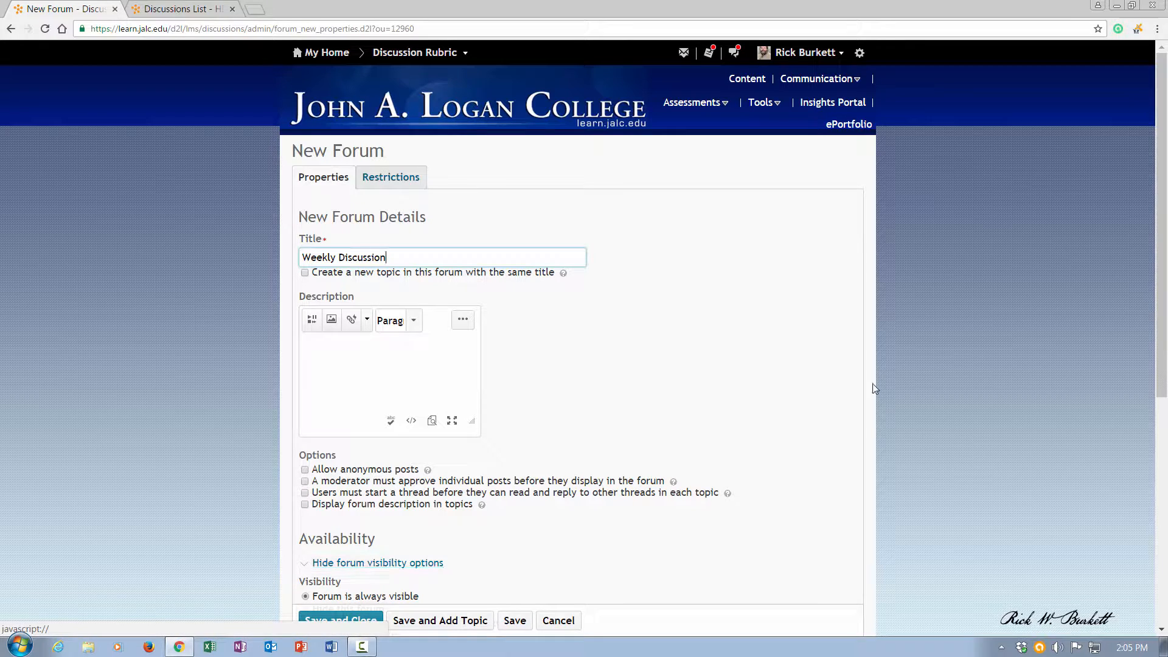
scroll(1162, 336, "down", 1)
scroll(1162, 336, "down", 1)
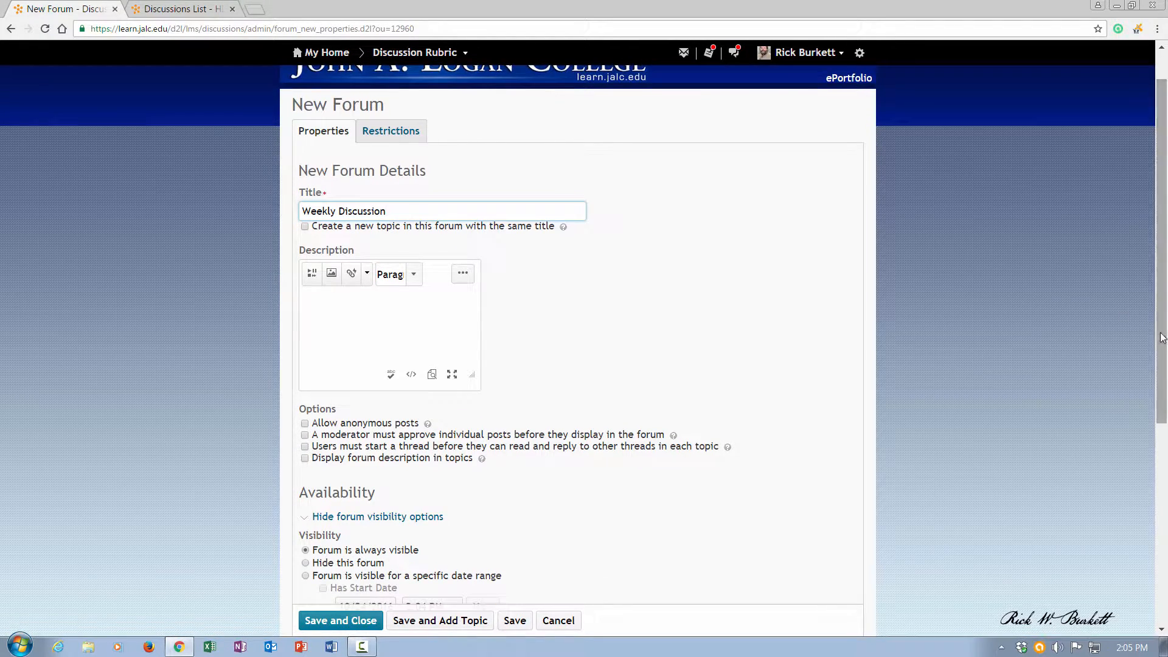
left_click(380, 138)
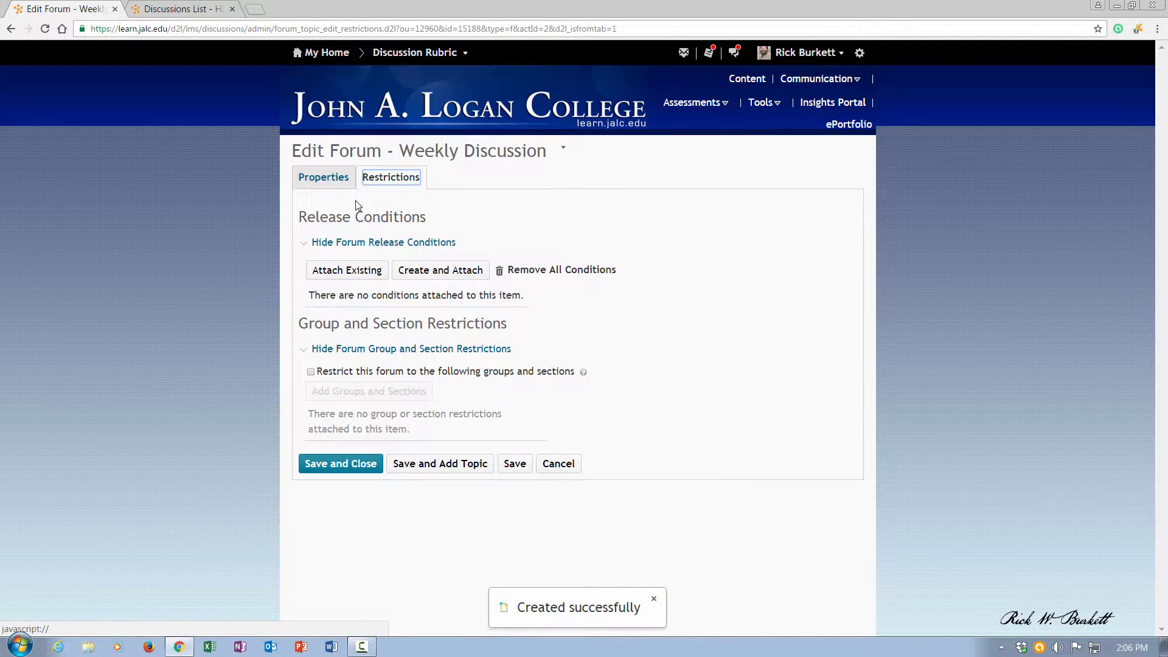
left_click(329, 180)
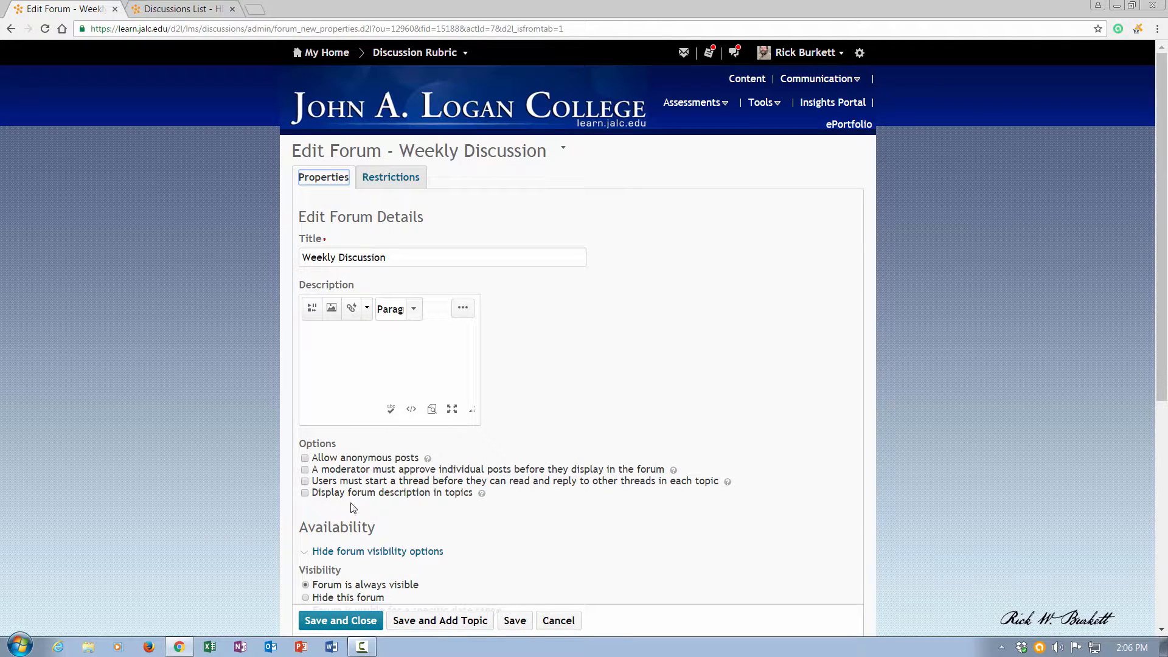
left_click(359, 622)
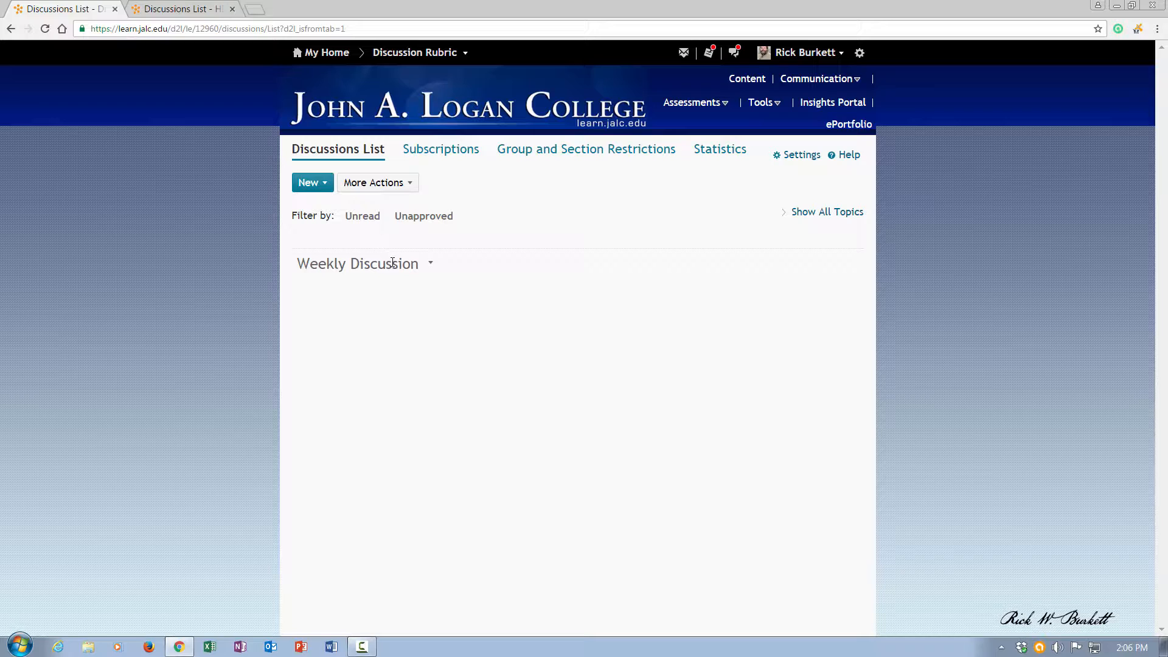
- Start a new topic in the Weekly Discussion forum titled "Week 1 Discussion Topic"
left_click(324, 184)
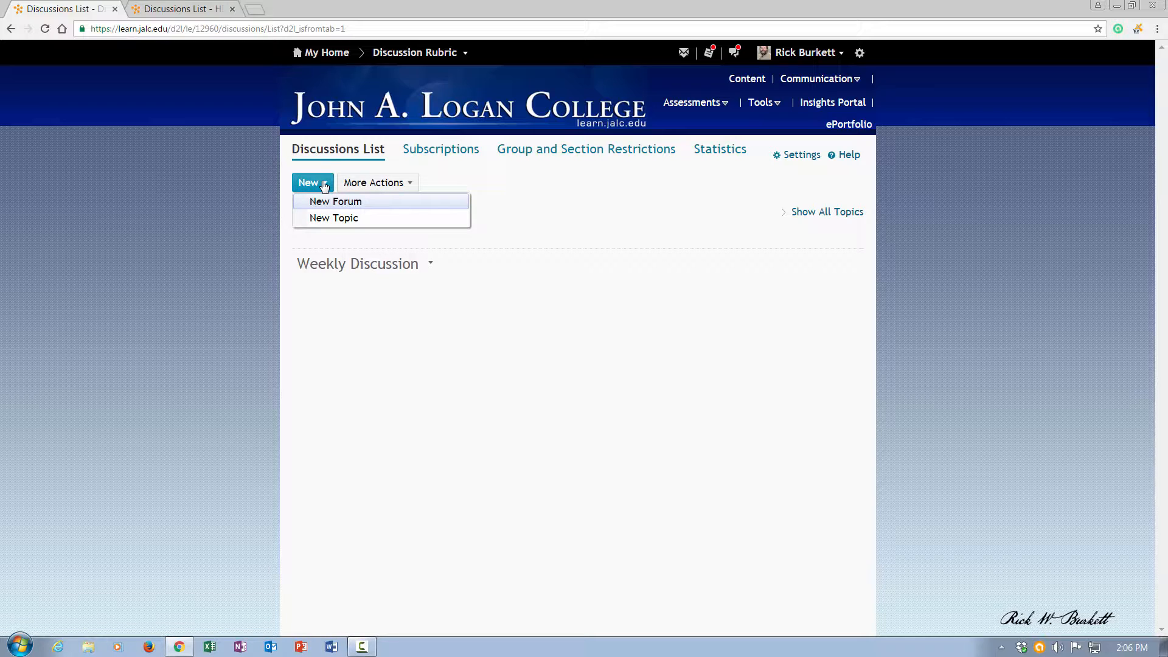
left_click(331, 218)
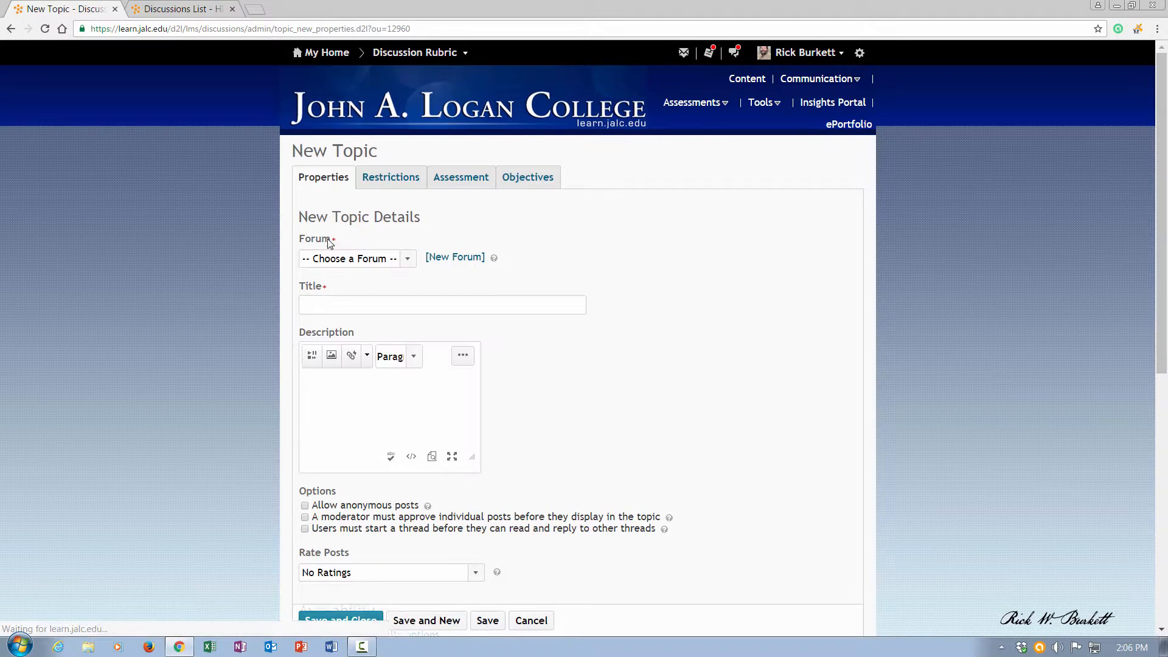
left_click(328, 260)
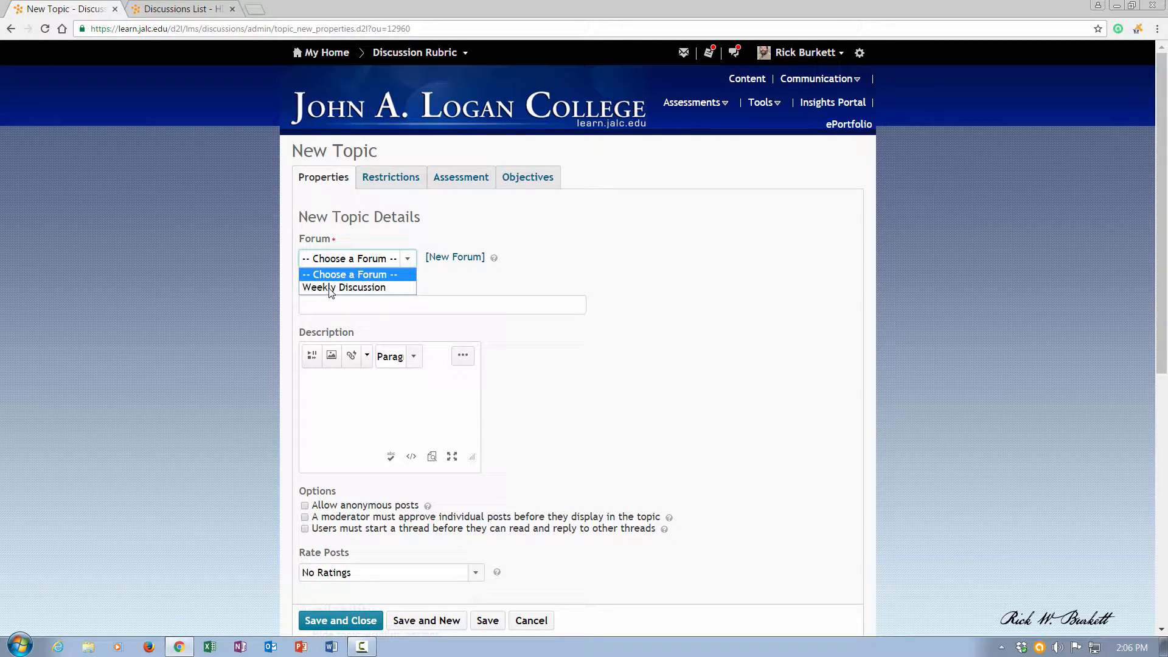
left_click(329, 289)
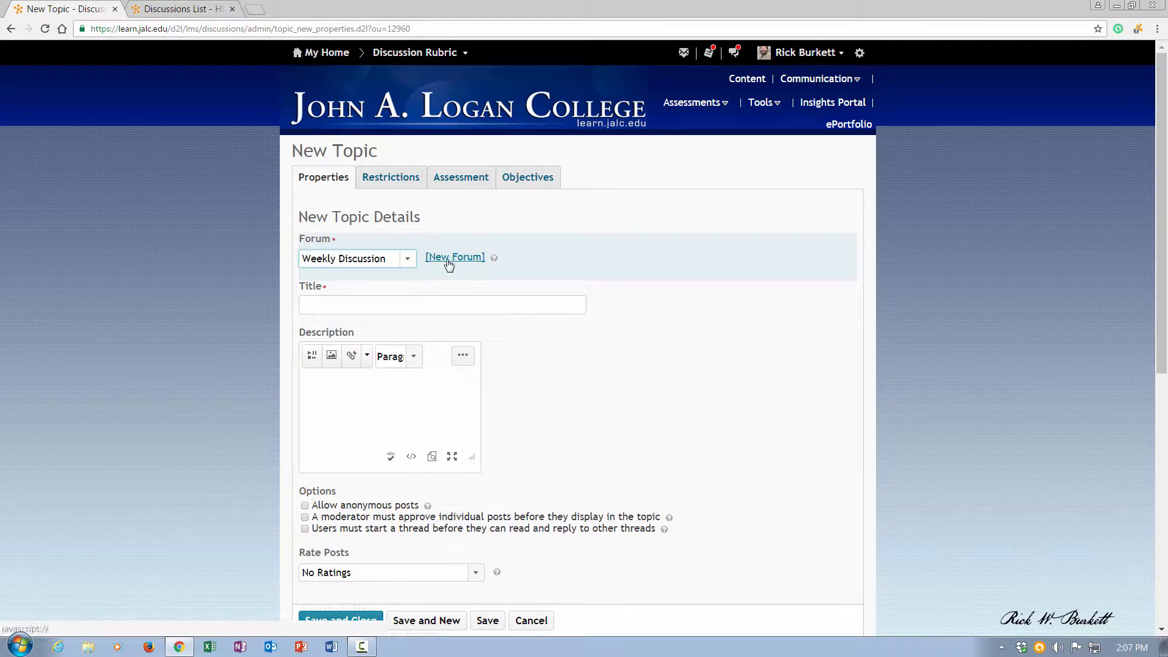
left_click(393, 306)
type("We")
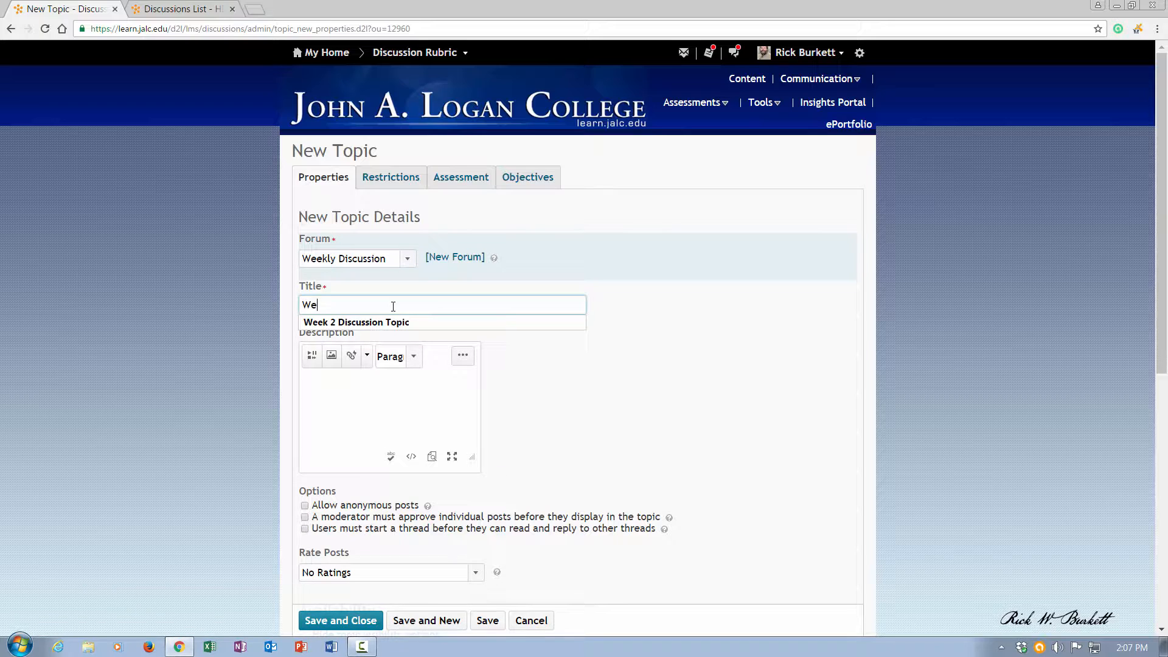
type("ek 1")
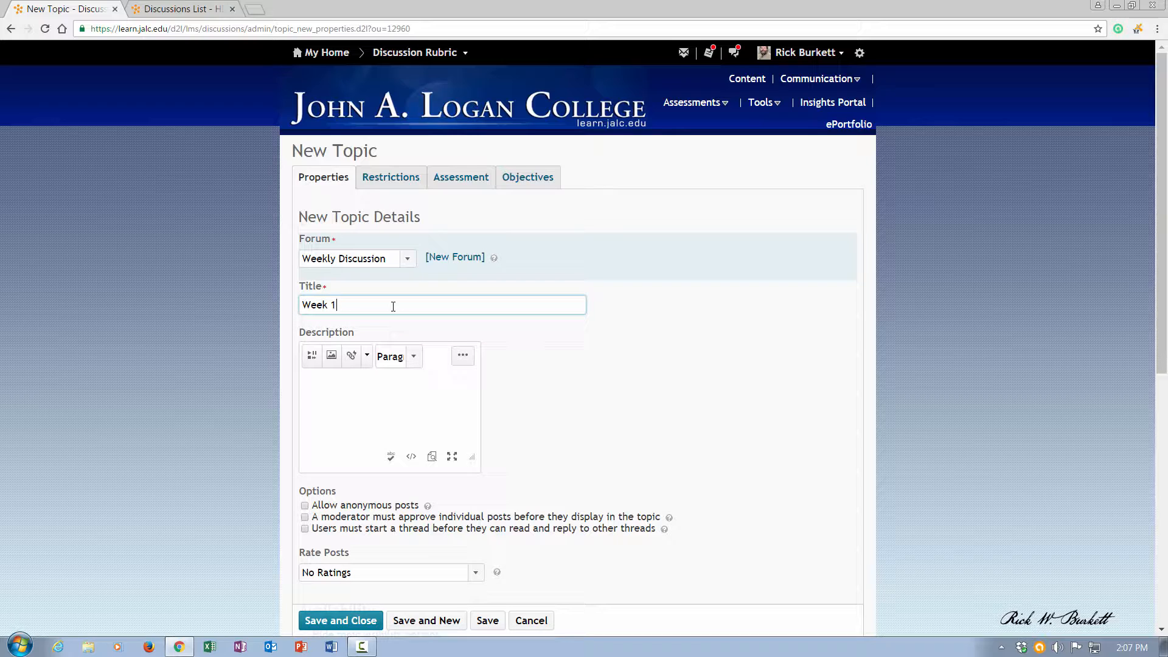
type(" Discussion Topic")
- Enter "Instructions and prompt go here." as the topic description and review the topic's availability and locking options
left_click(378, 382)
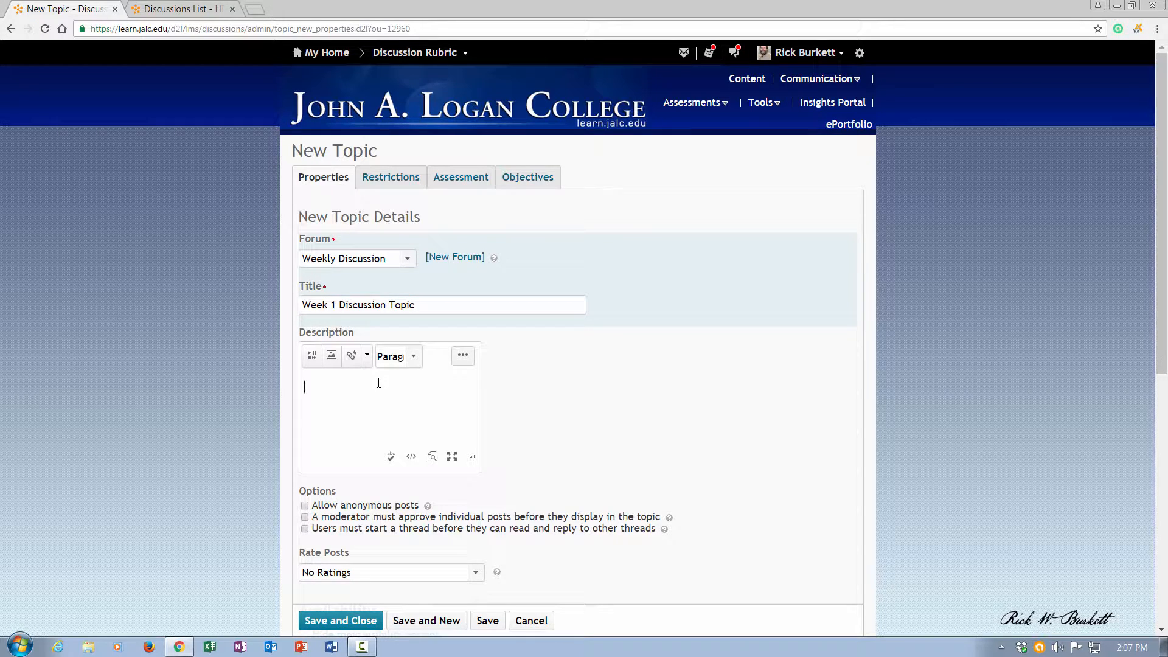
type("Instructions and prompt go here.")
left_click_drag(1162, 357, 1163, 393)
left_click_drag(1164, 428, 1163, 608)
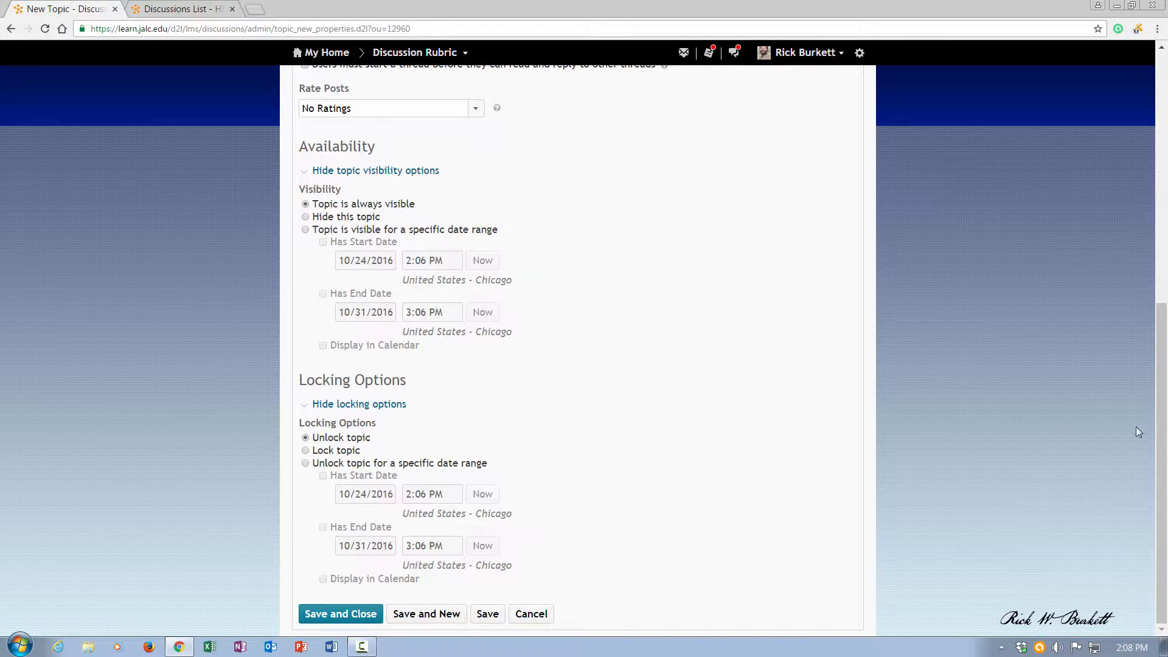
left_click_drag(1162, 432, 1160, 146)
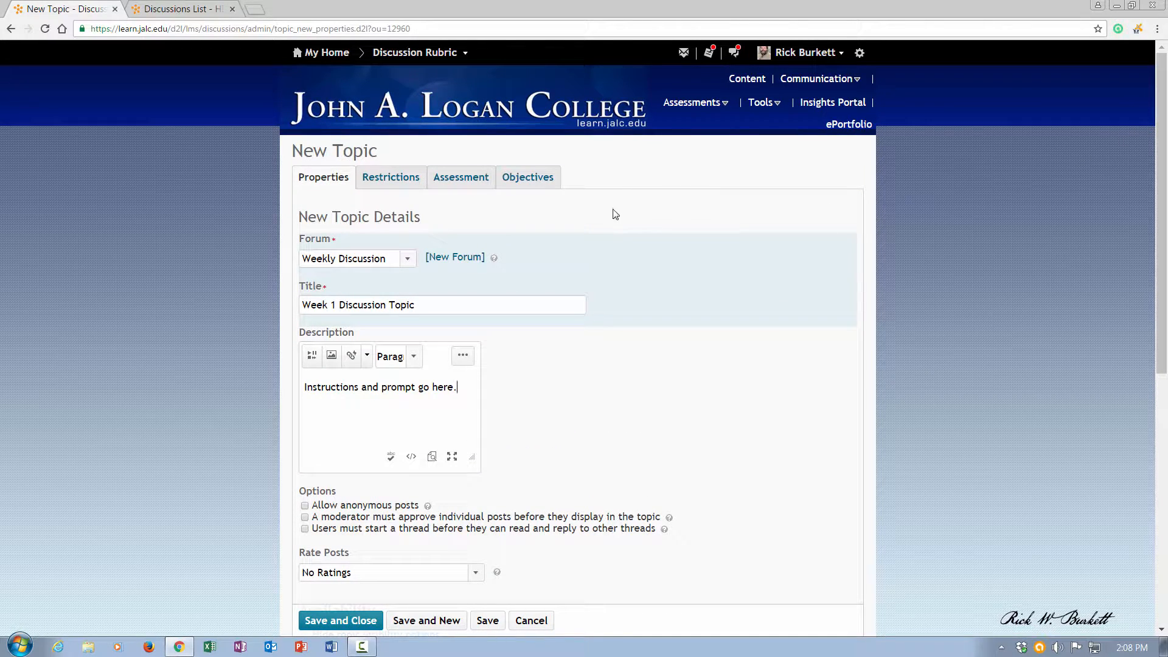
- Examine the topic's assessment settings for grade item, score and rubrics, along with its release and group restrictions
left_click(462, 183)
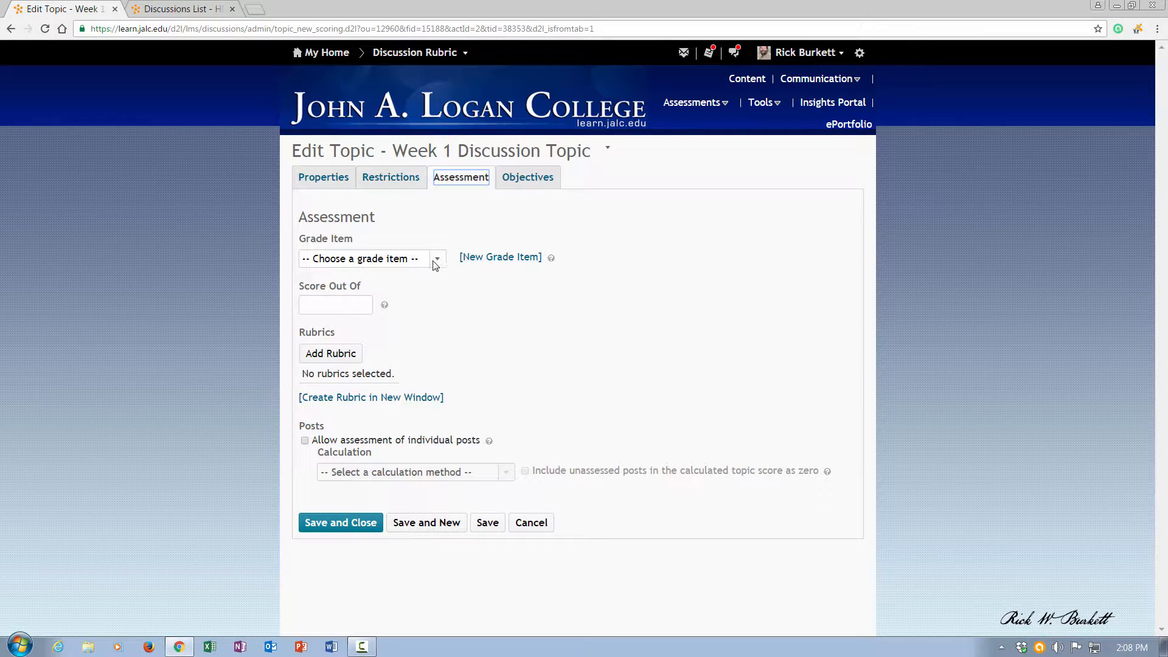
left_click(343, 306)
left_click(349, 357)
left_click(393, 183)
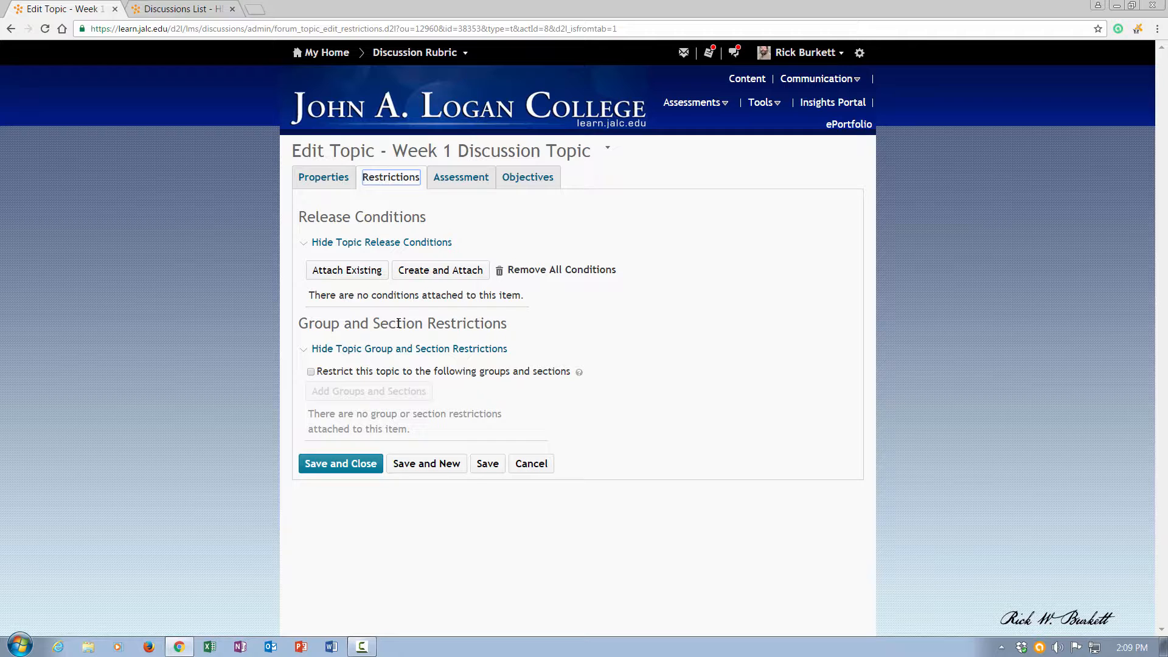
- Recheck the Week 1 topic's properties, and save and close the topic
left_click(335, 178)
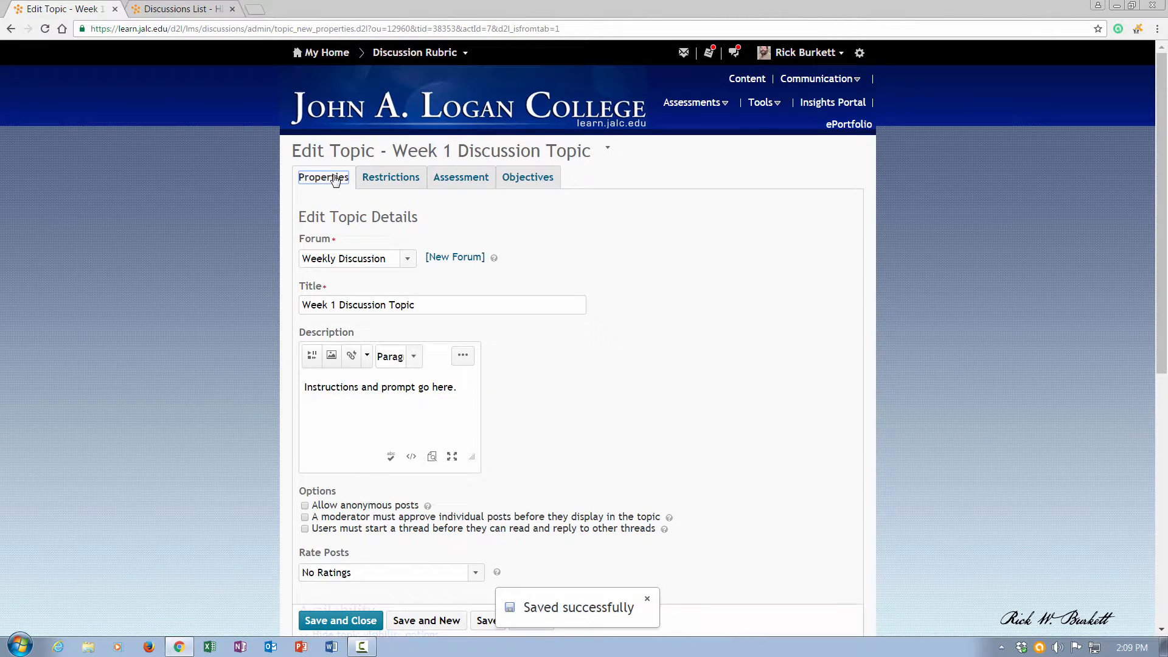
scroll(355, 400, "down", 3)
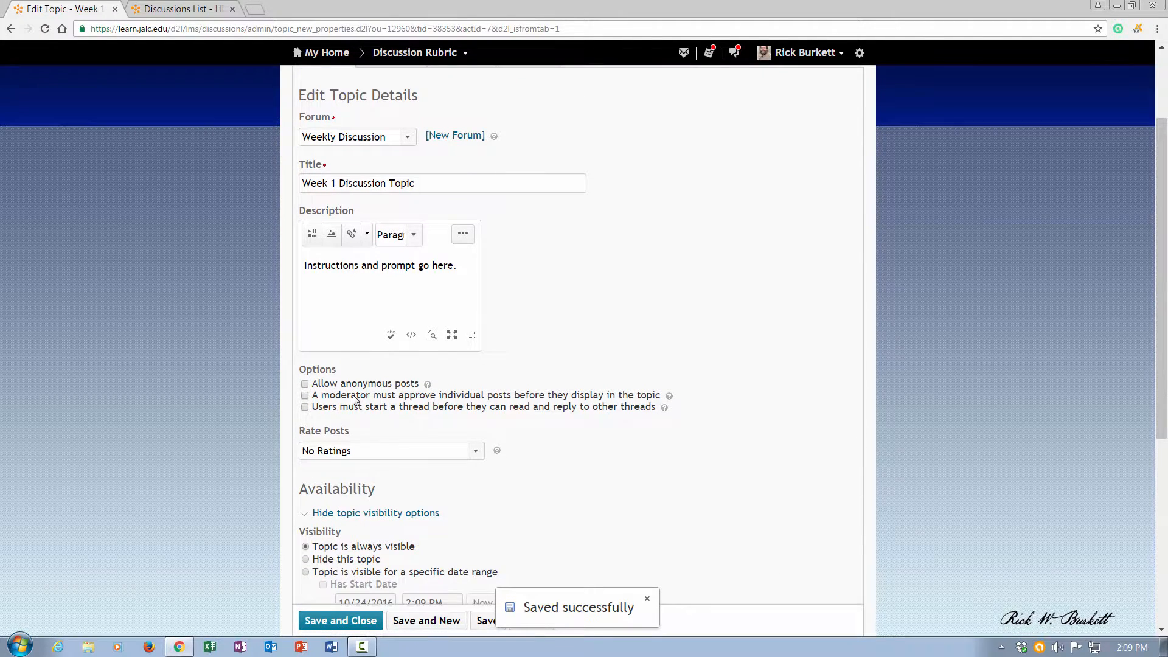
scroll(356, 401, "up", 1)
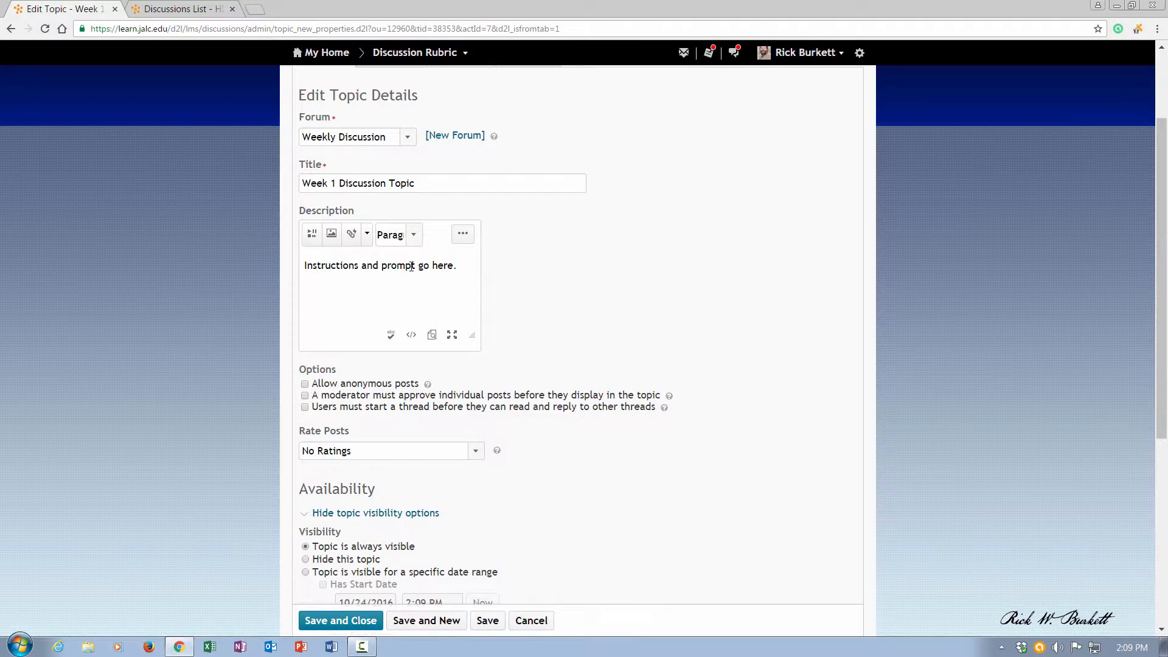
scroll(404, 342, "down", 2)
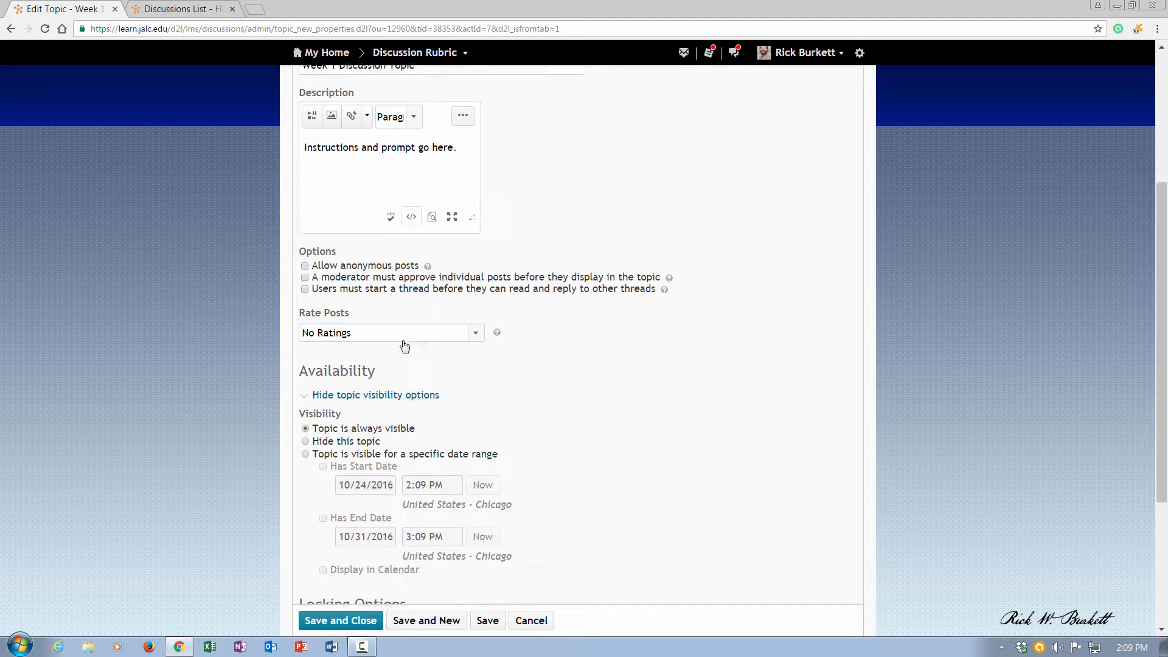
left_click(365, 622)
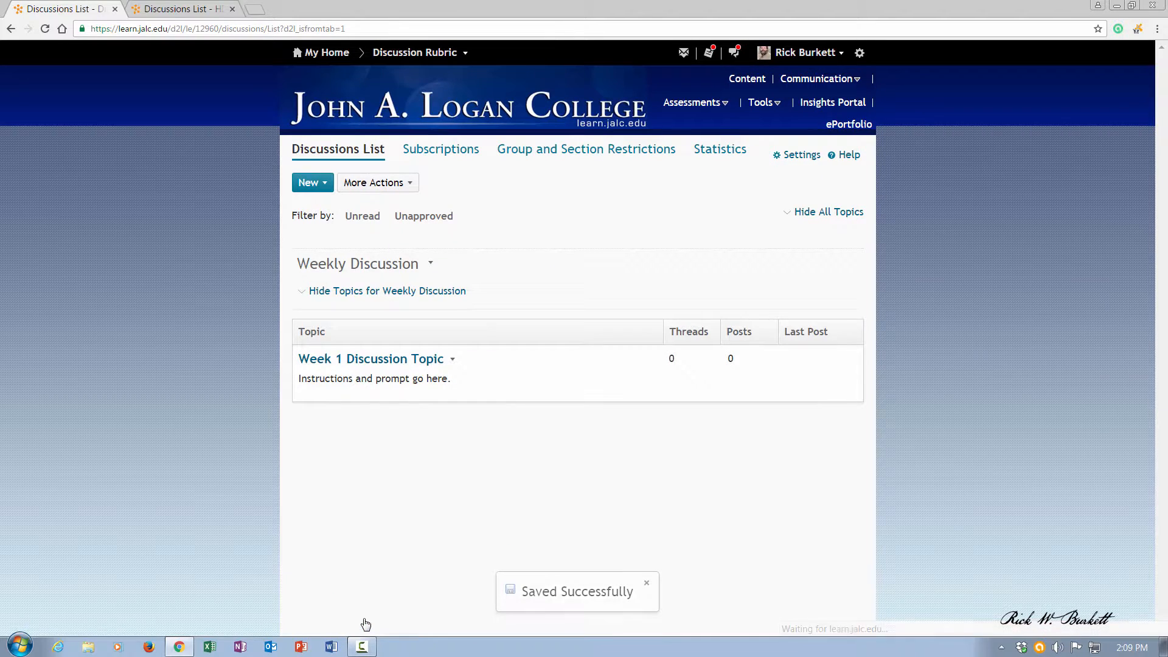